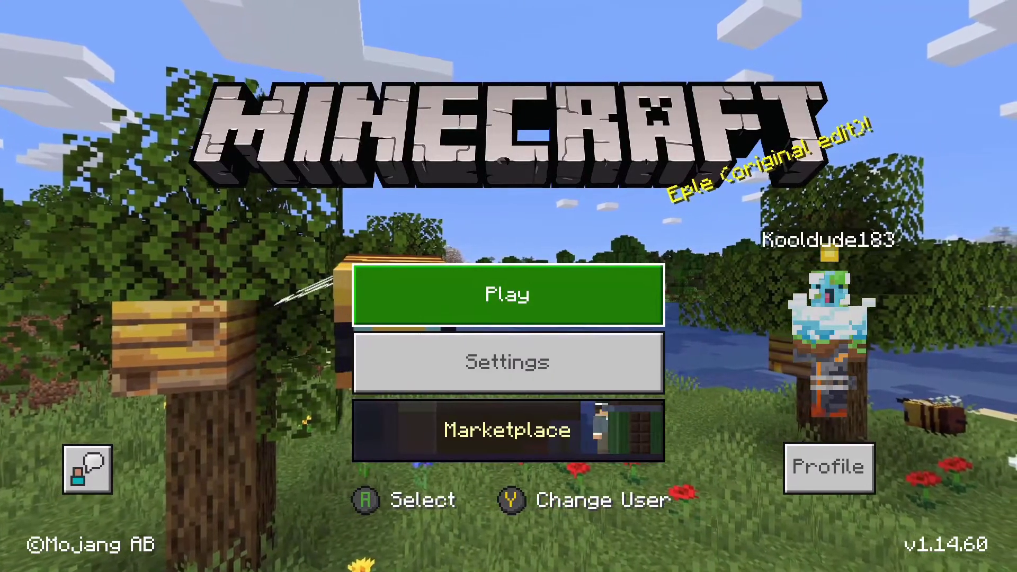
Show the list of saved Minecraft worlds and switch to the My Files Explorer app.
key("Return")
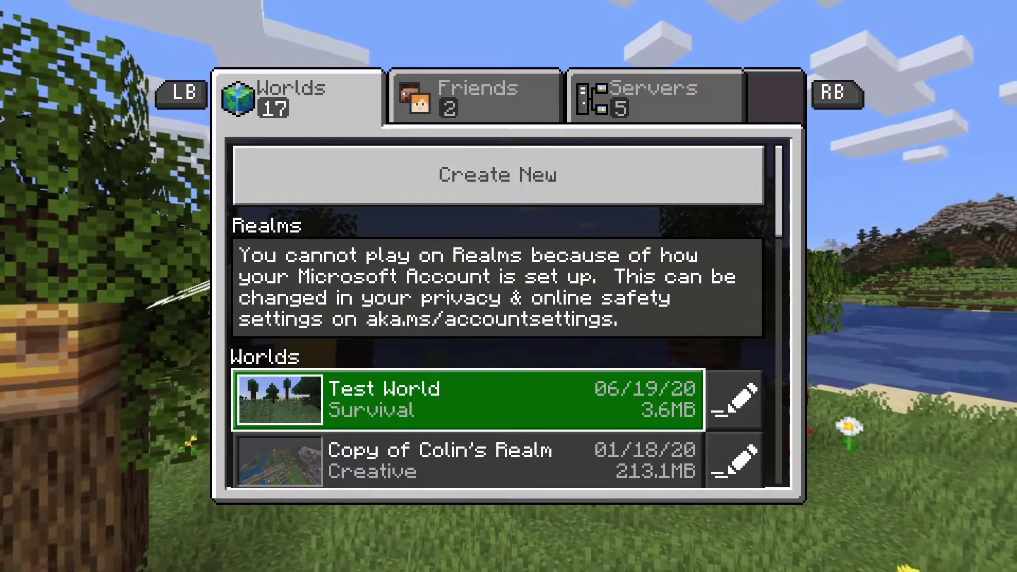
key("super")
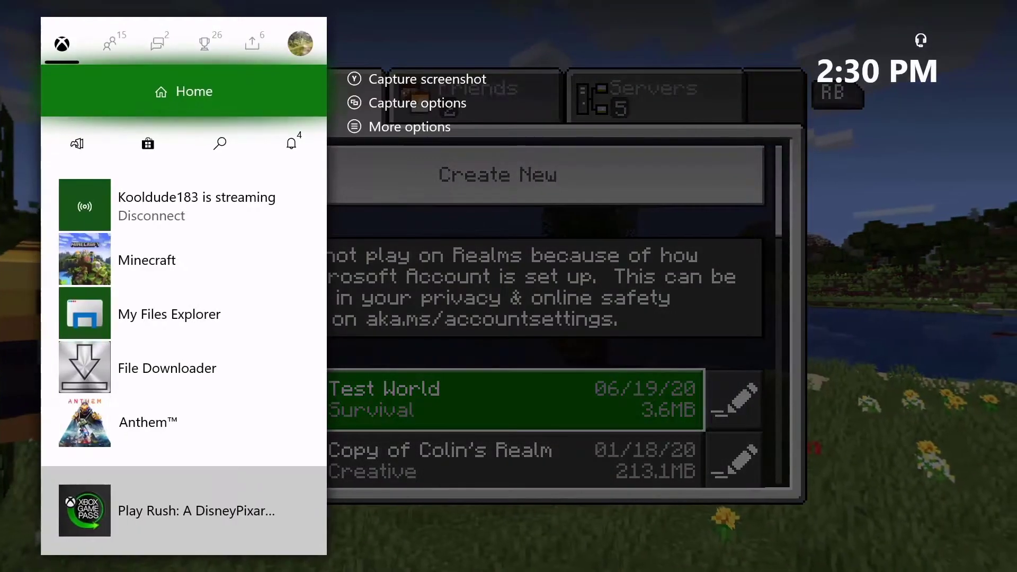
key("Down")
key("Down")
key("Down")
key("Down")
key("Return")
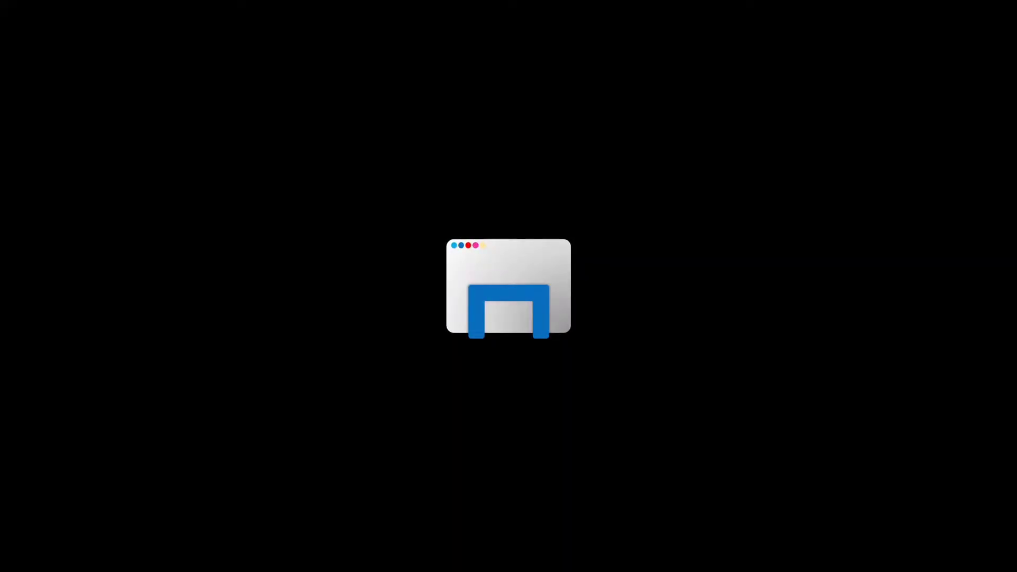
Open the Isolated Storage folder and go up its path to the Packages folder.
key("Menu")
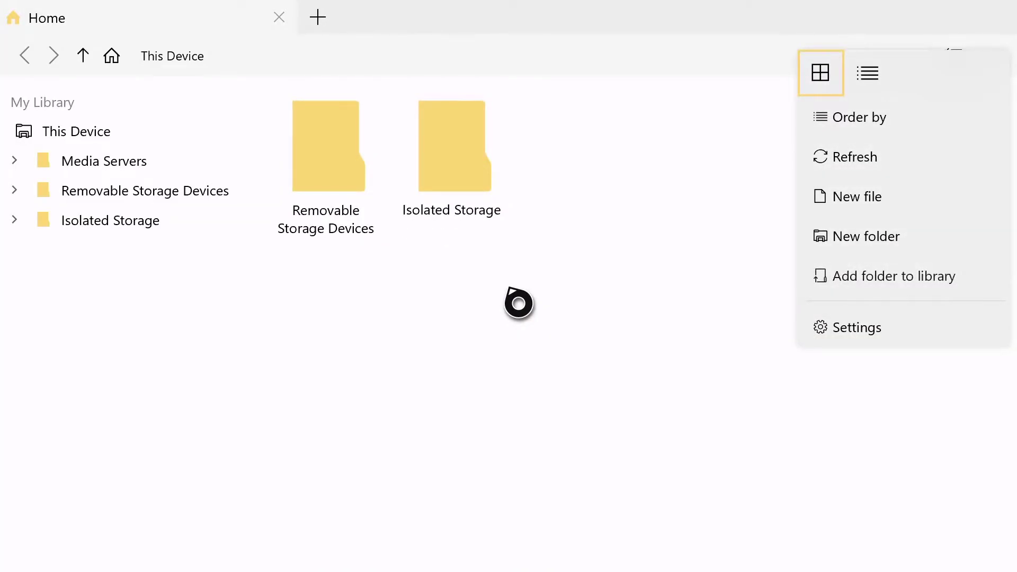
left_click(469, 129)
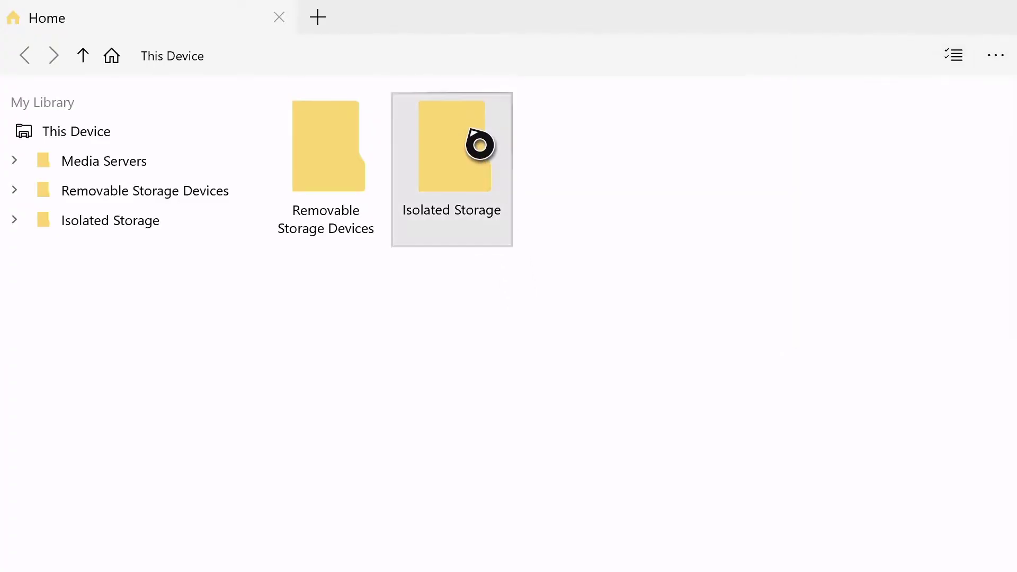
left_click(480, 145)
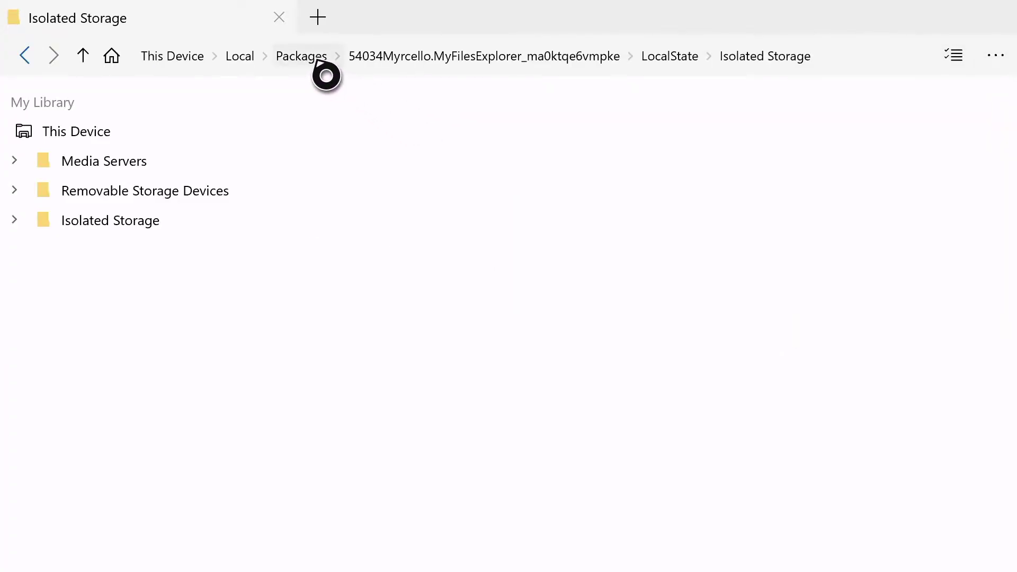
left_click(317, 58)
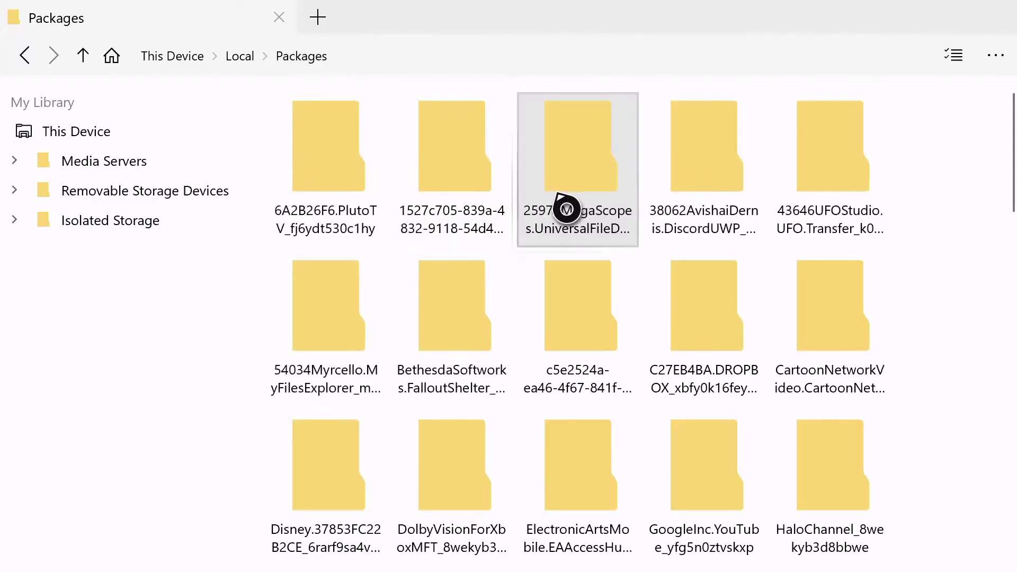
Open the minecraftWorlds folder in the Microsoft.MinecraftUWPConsole package, under LocalState, games, com.mojang.
scroll(586, 210, "down", 10)
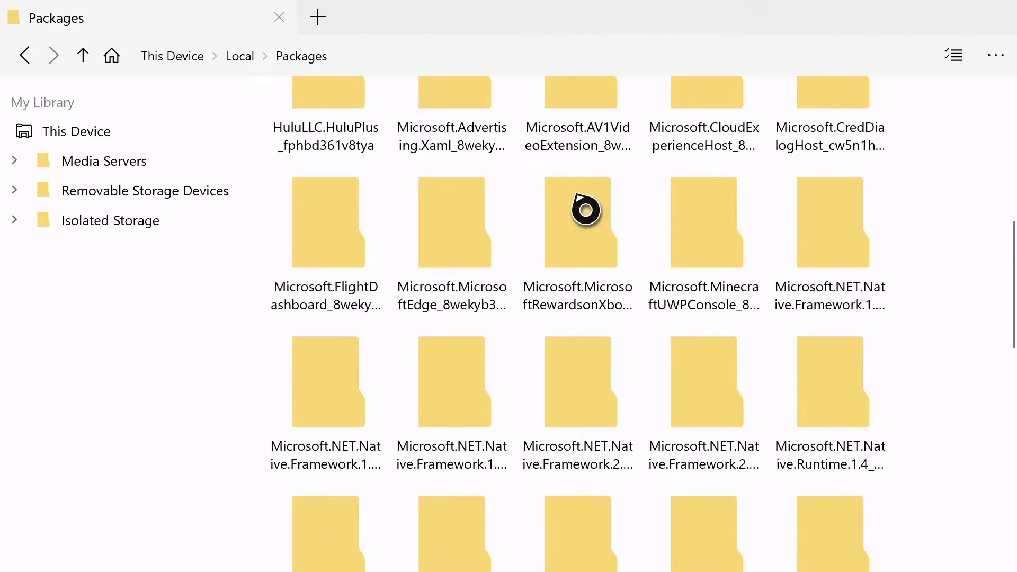
scroll(624, 213, "down", 1)
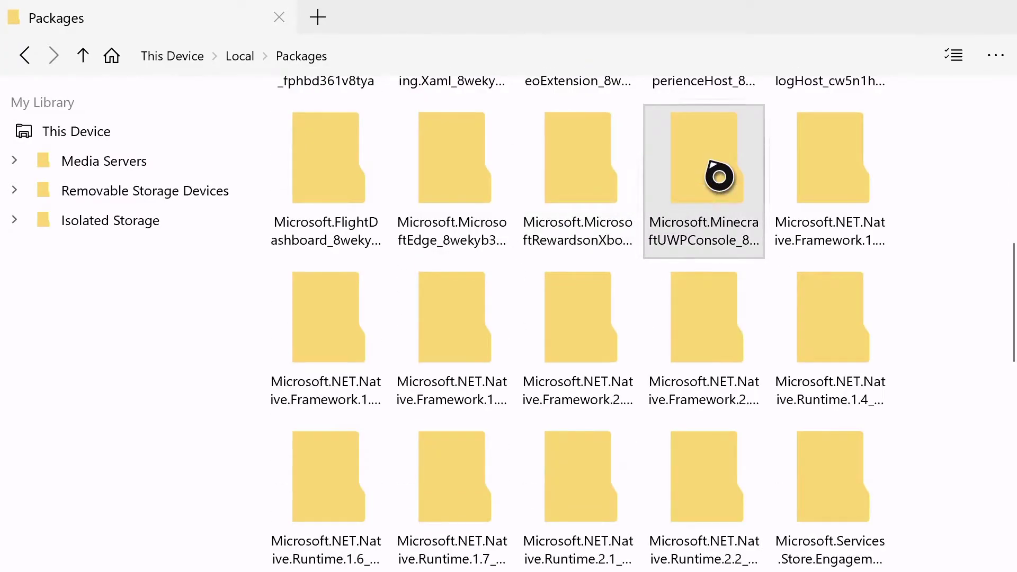
double_click(718, 176)
double_click(719, 176)
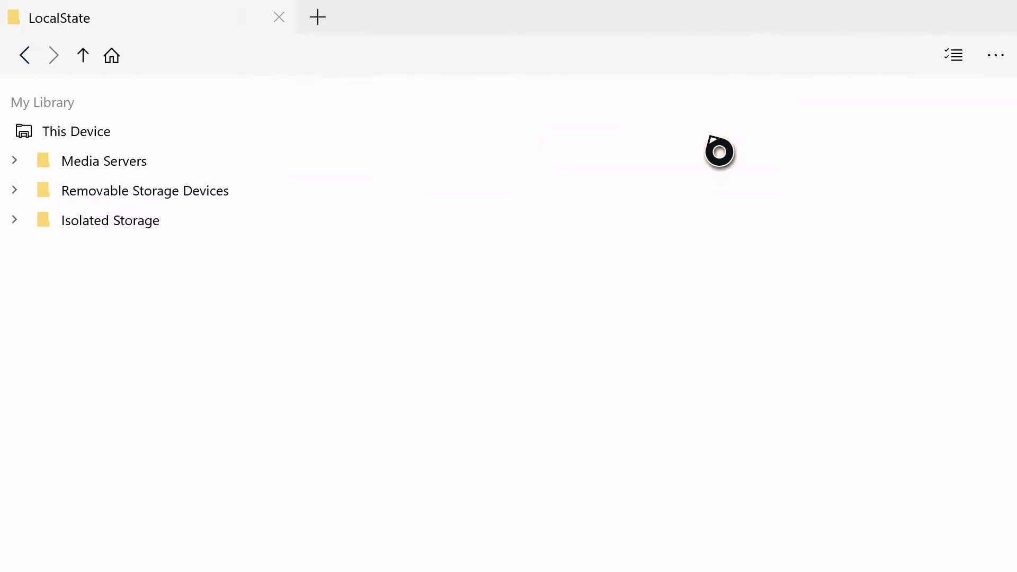
double_click(382, 146)
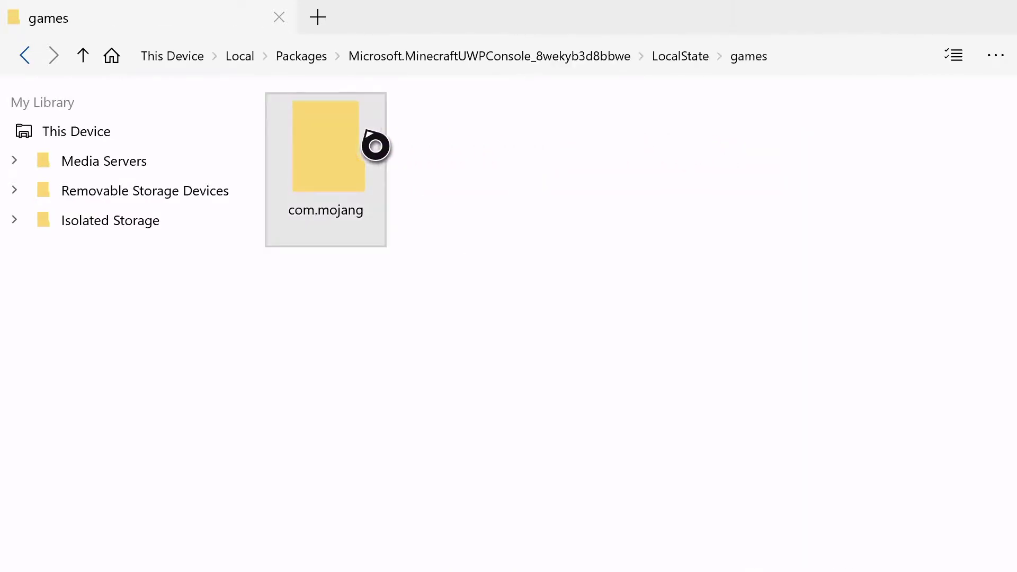
double_click(382, 145)
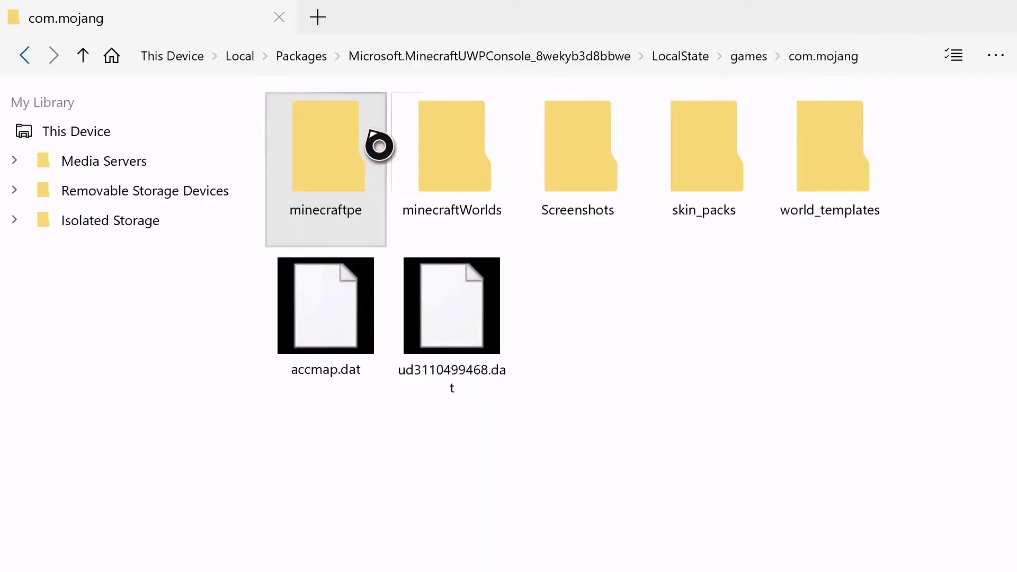
double_click(461, 143)
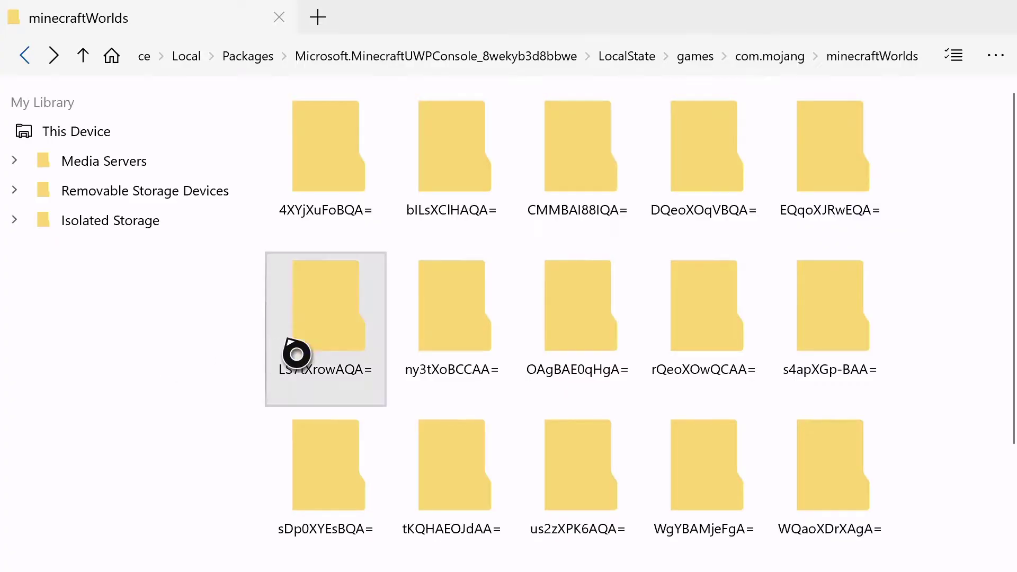
Check the contents of the world folder LS7tXrowAQA= and copy that folder from minecraftWorlds.
double_click(314, 333)
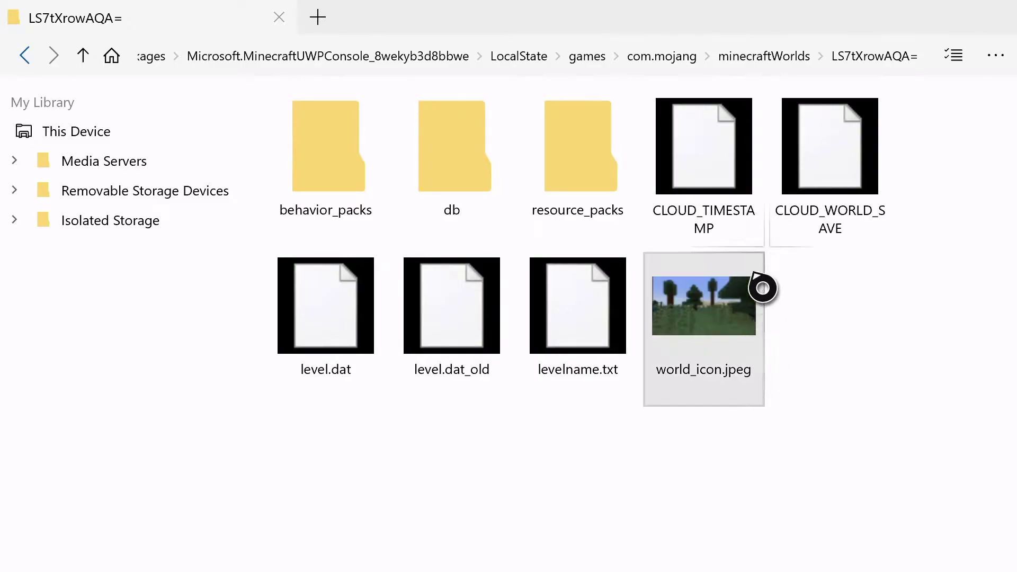
left_click(771, 58)
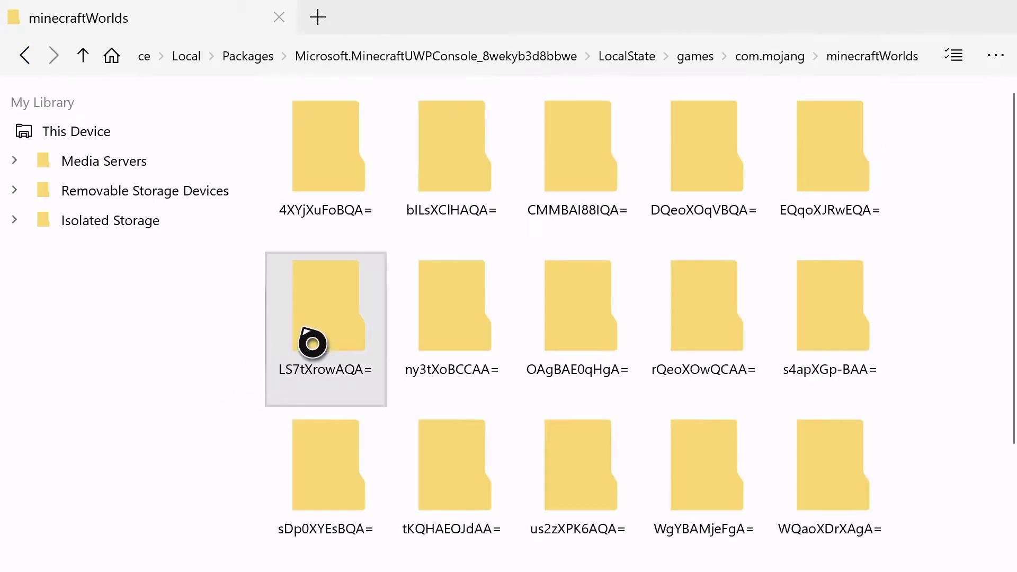
right_click(337, 333)
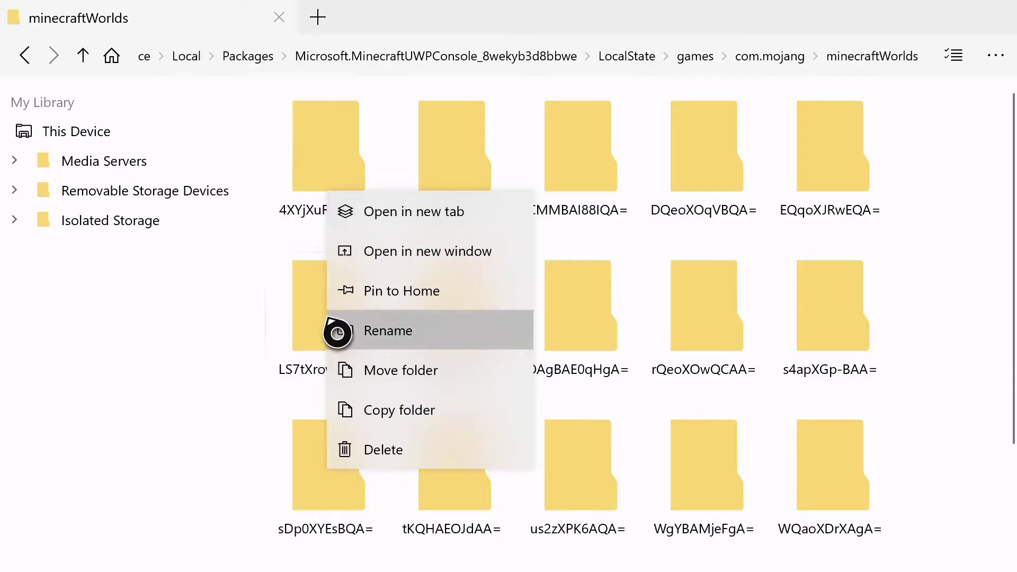
left_click(415, 409)
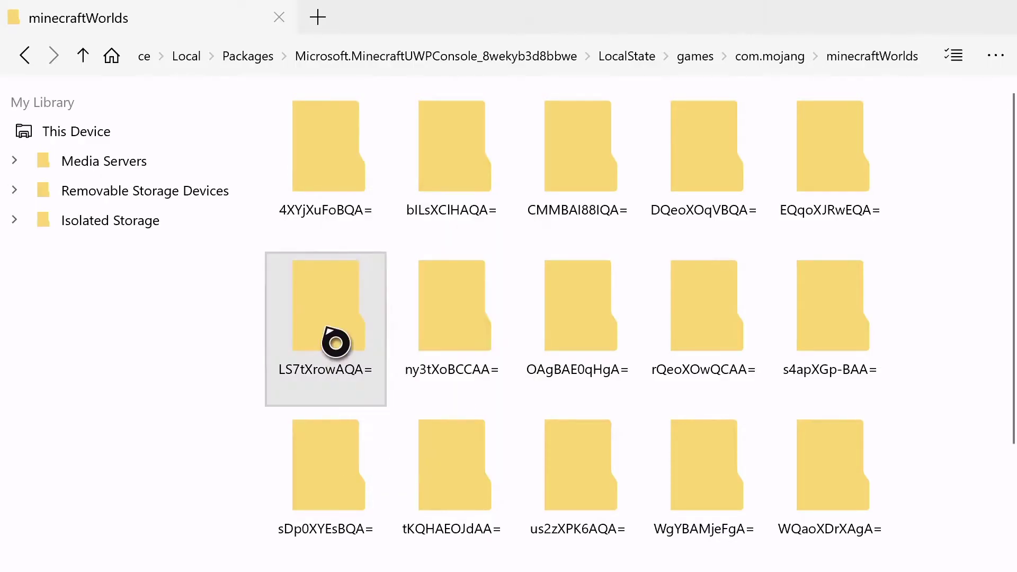
Paste the copied world folder into the LocalState folder of the 25974MegaScopes.UniversalFileDownloader package.
left_click(249, 58)
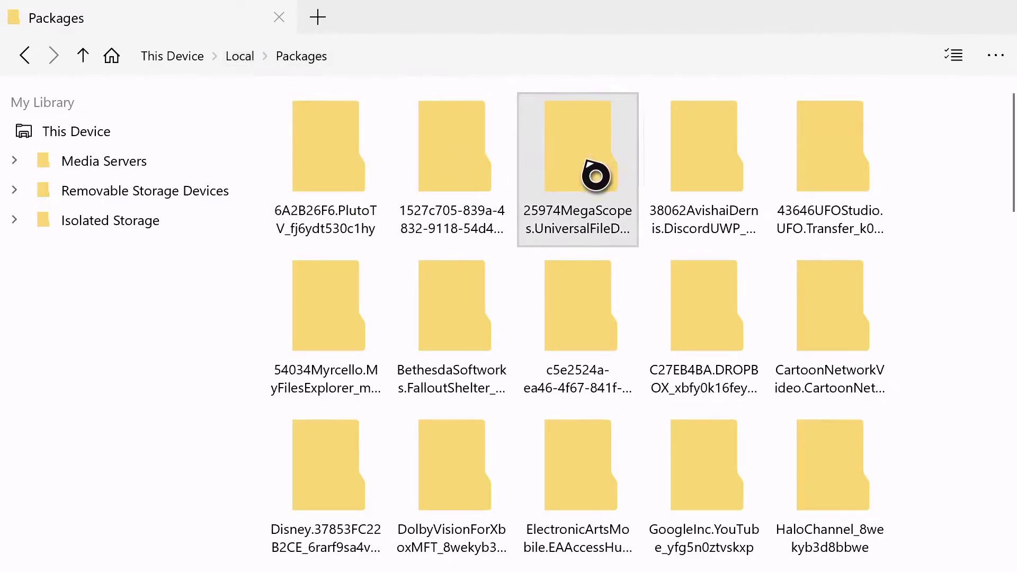
double_click(614, 172)
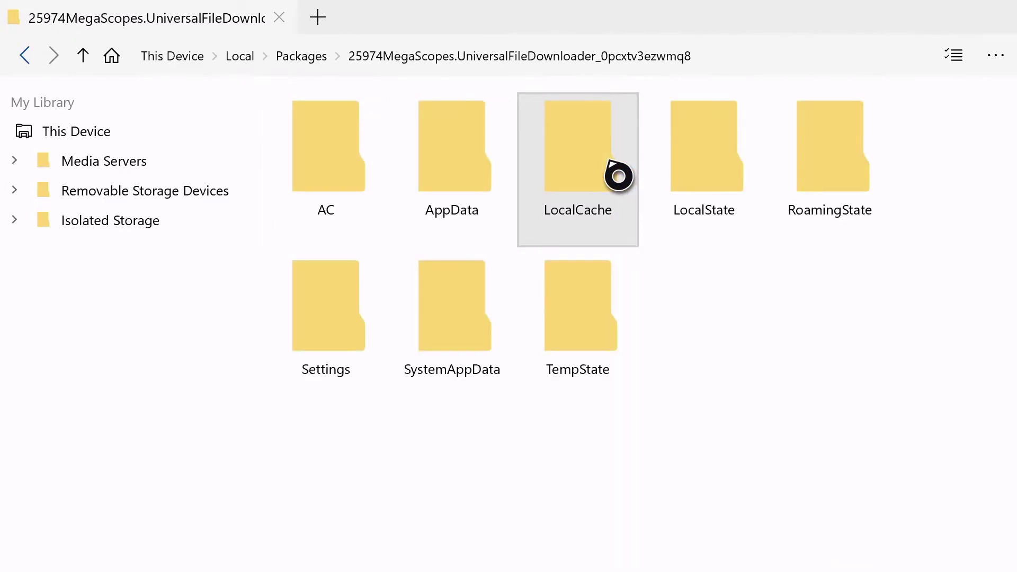
double_click(710, 173)
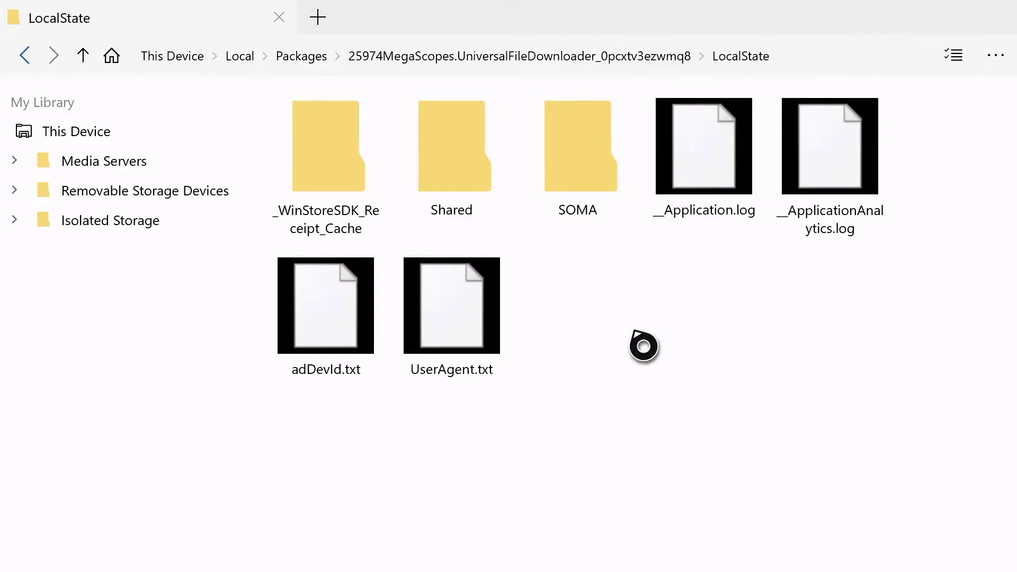
right_click(618, 336)
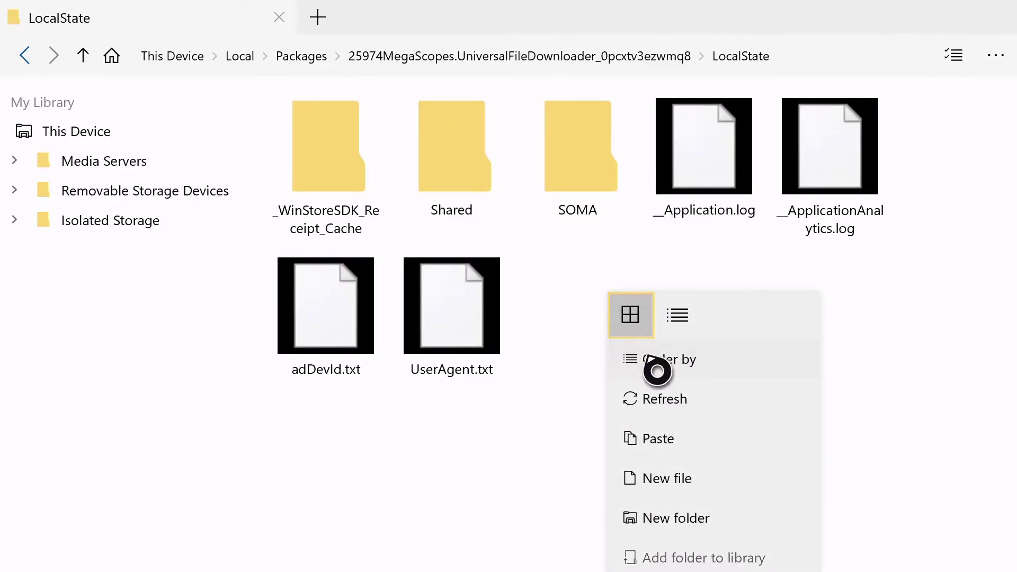
left_click(724, 449)
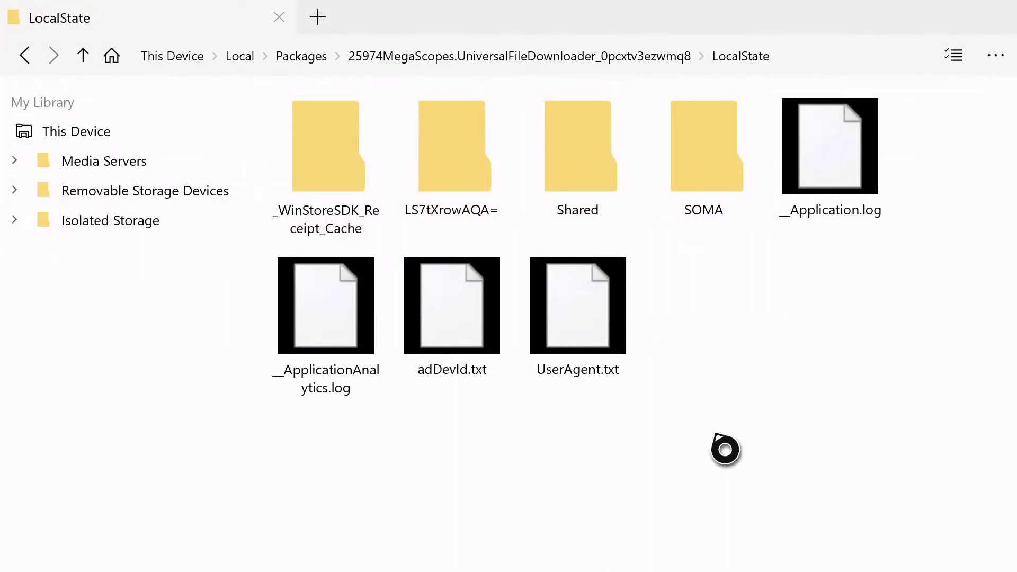
Switch to the File Downloader app and start its FTP server.
key("super")
key("Down")
key("Down")
key("Down")
key("Down")
key("Down")
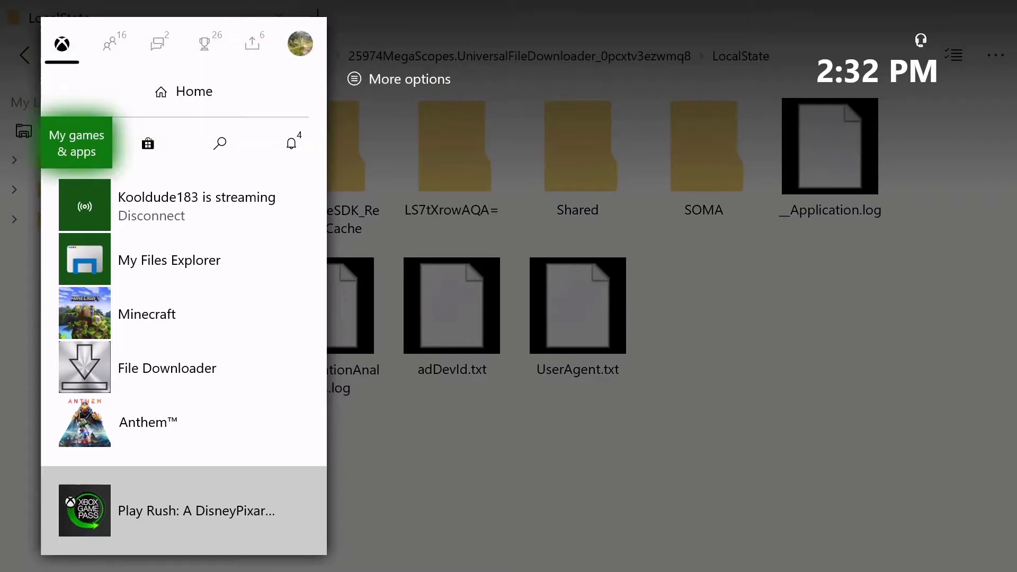
key("Return")
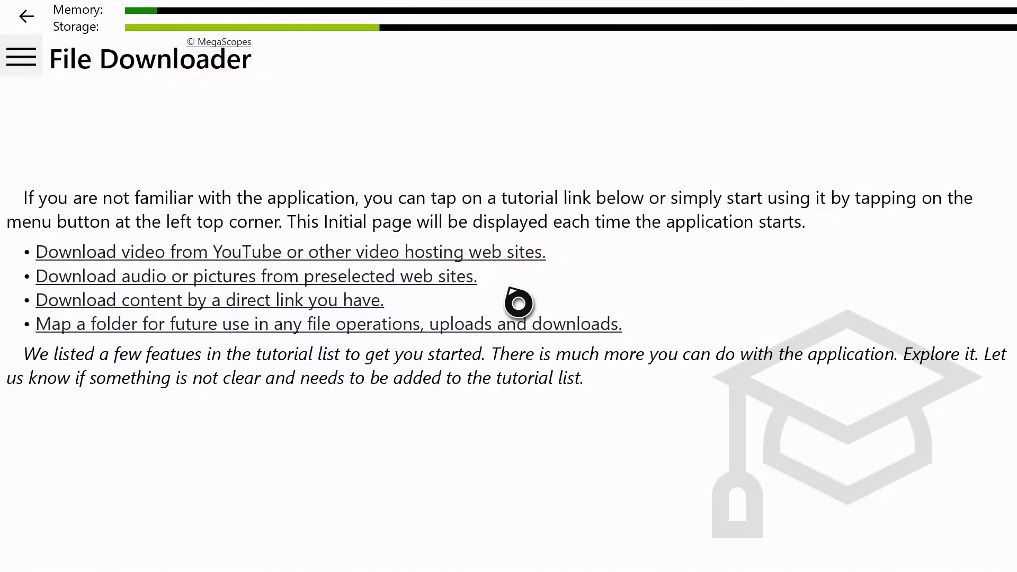
left_click(47, 66)
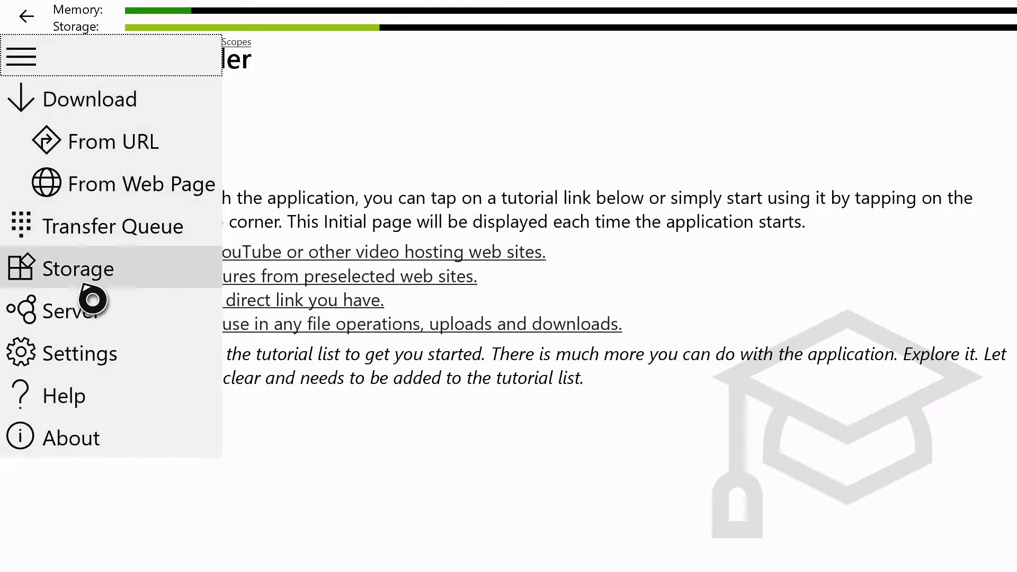
left_click(91, 324)
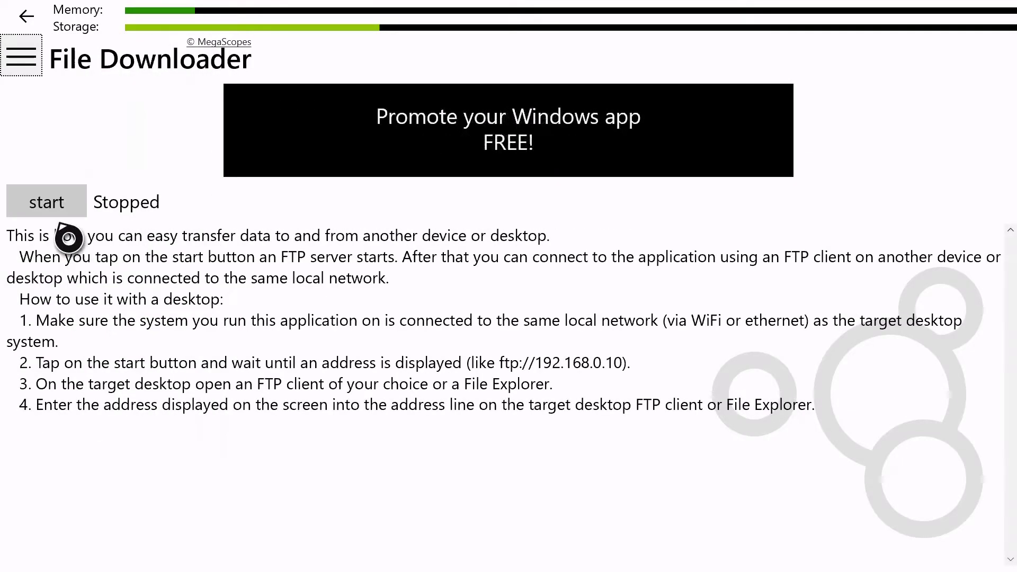
left_click(64, 217)
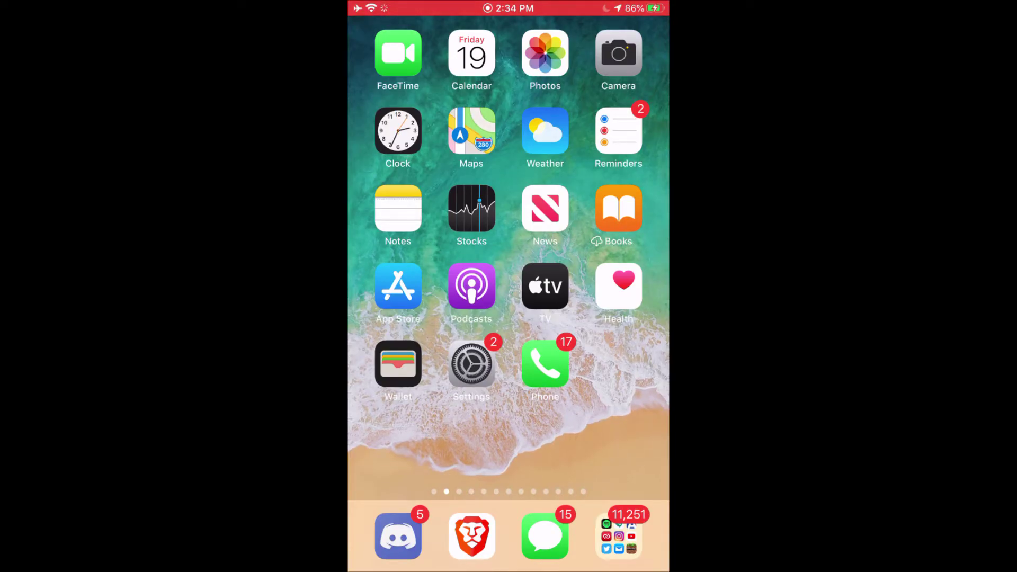
On the phone, search for "Ftp" and open the FTPManager app.
scroll(508, 285, "up", 3)
type("Fttp")
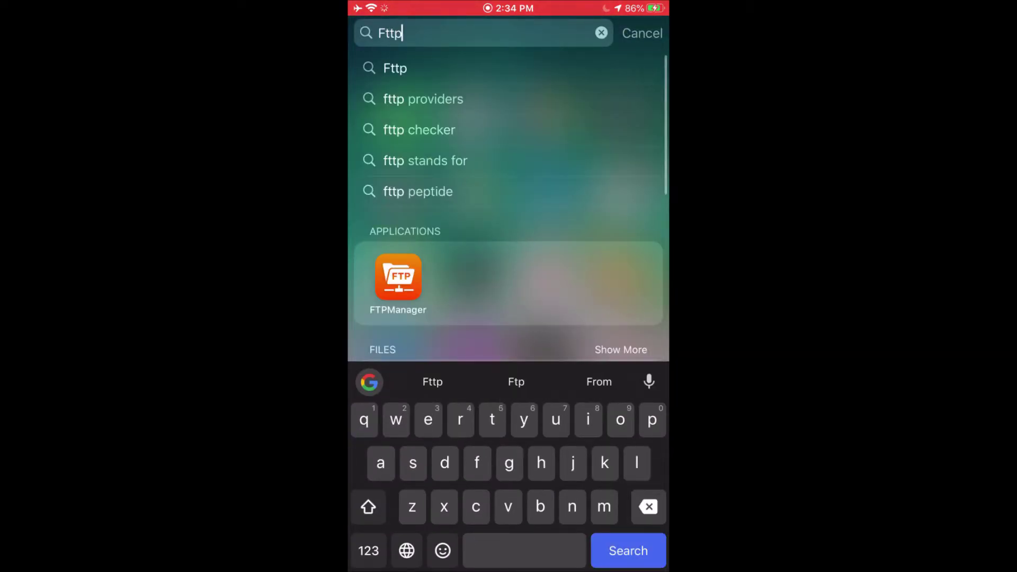
key("BackSpace")
key("BackSpace")
type("p")
left_click(399, 277)
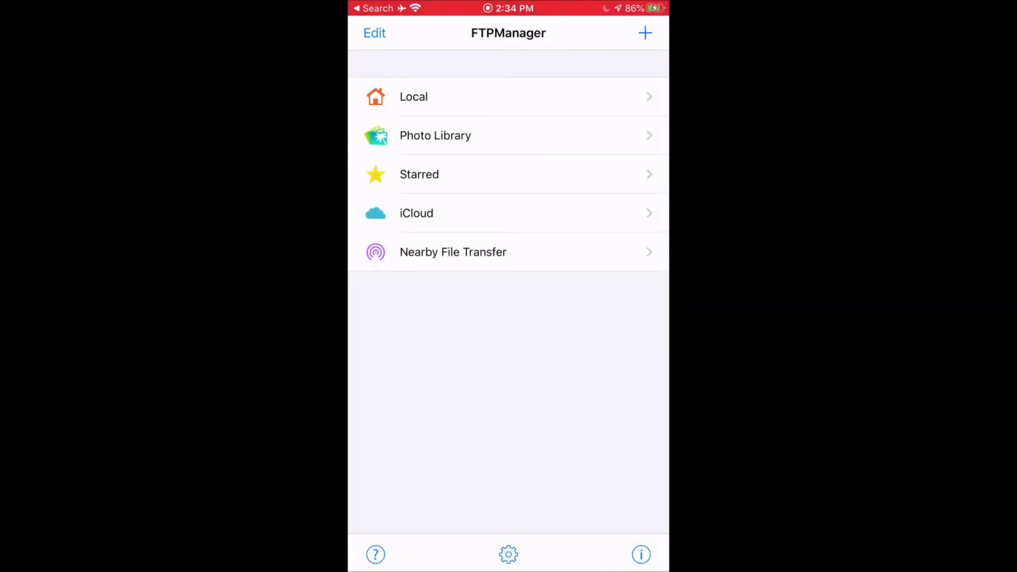
Create and save a new FTP connection with the host name/IP 192.168.1.31.
left_click(644, 33)
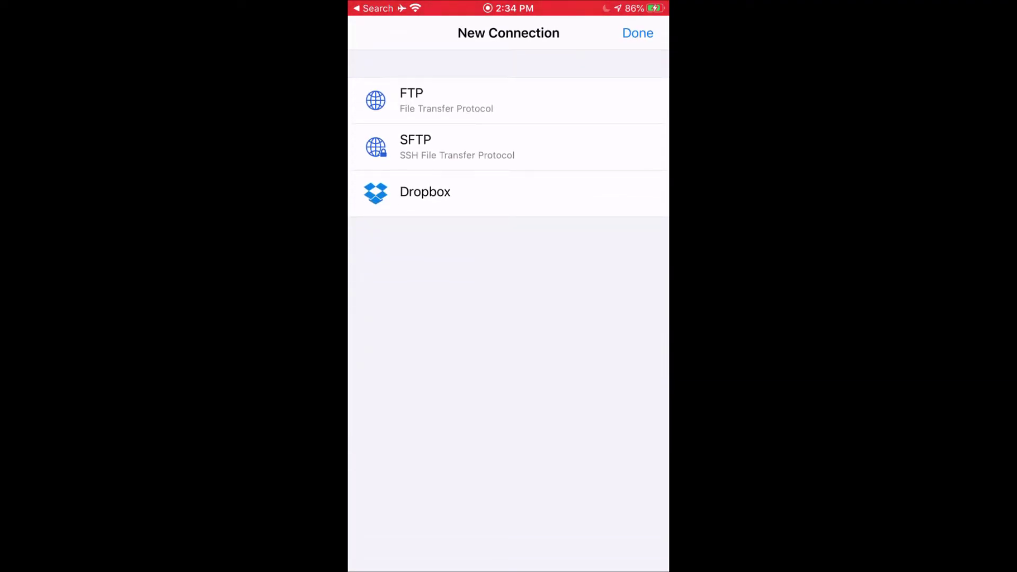
left_click(508, 100)
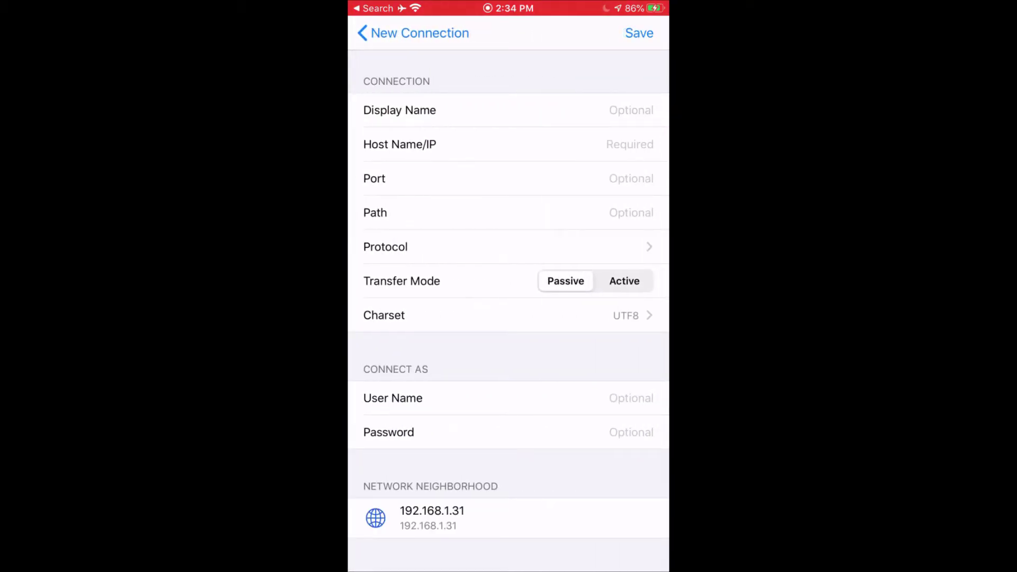
left_click(629, 144)
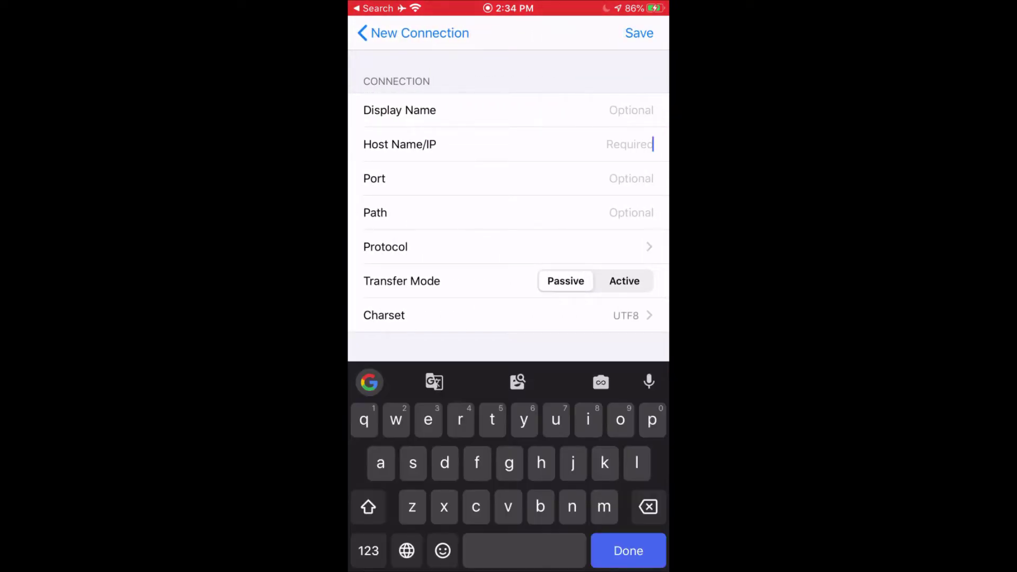
left_click(368, 551)
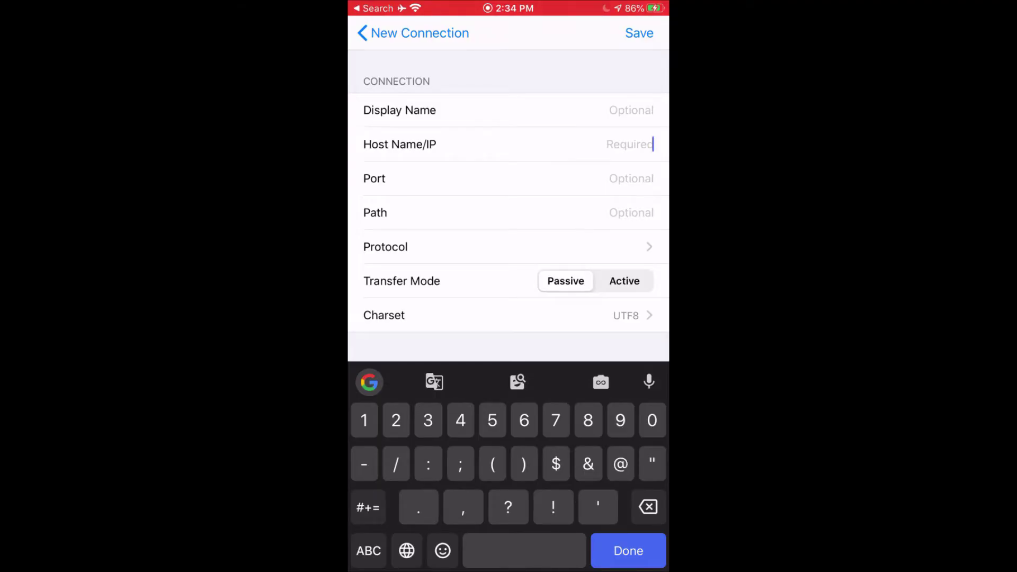
type("192.168")
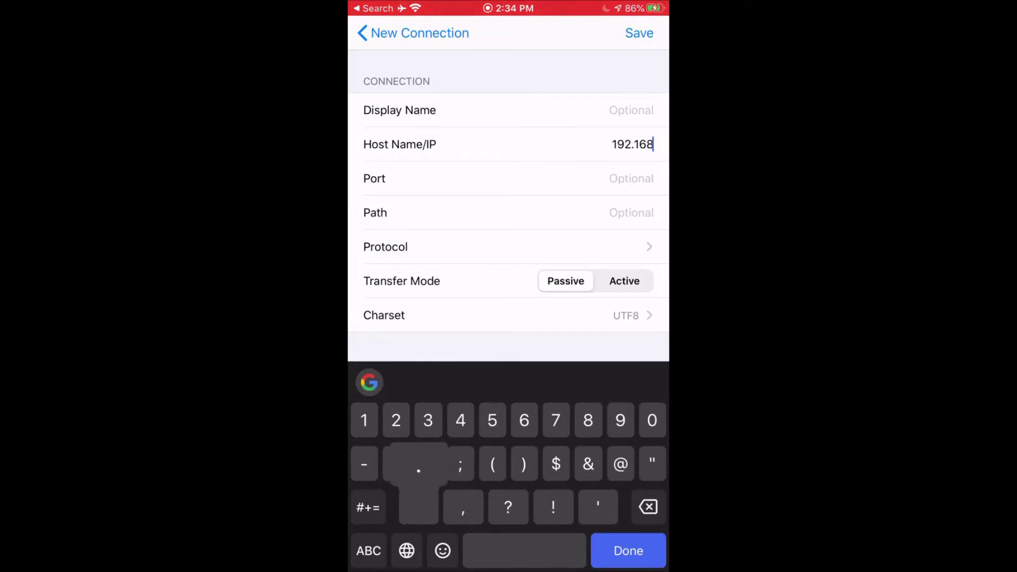
type(".1.31")
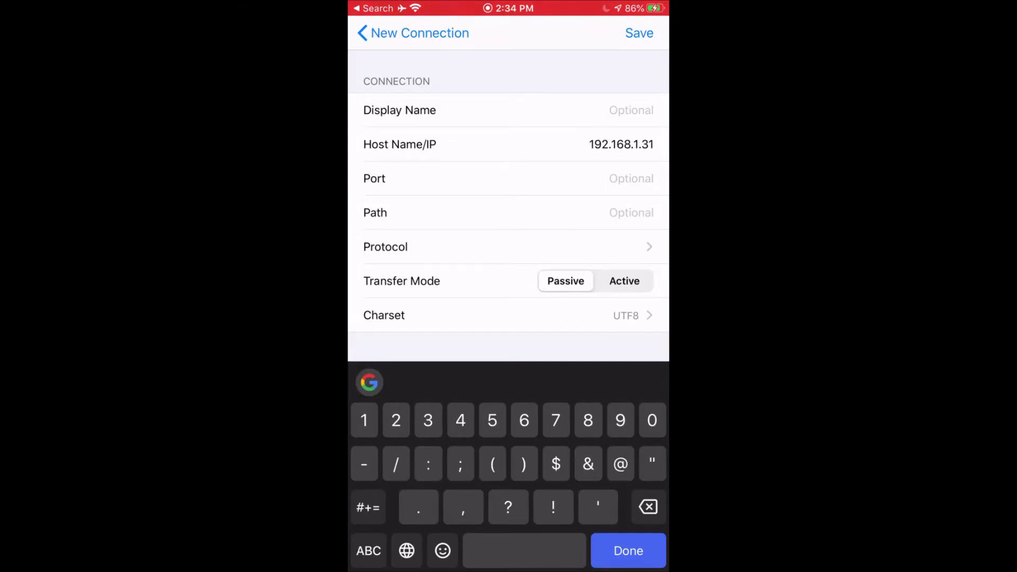
left_click(639, 33)
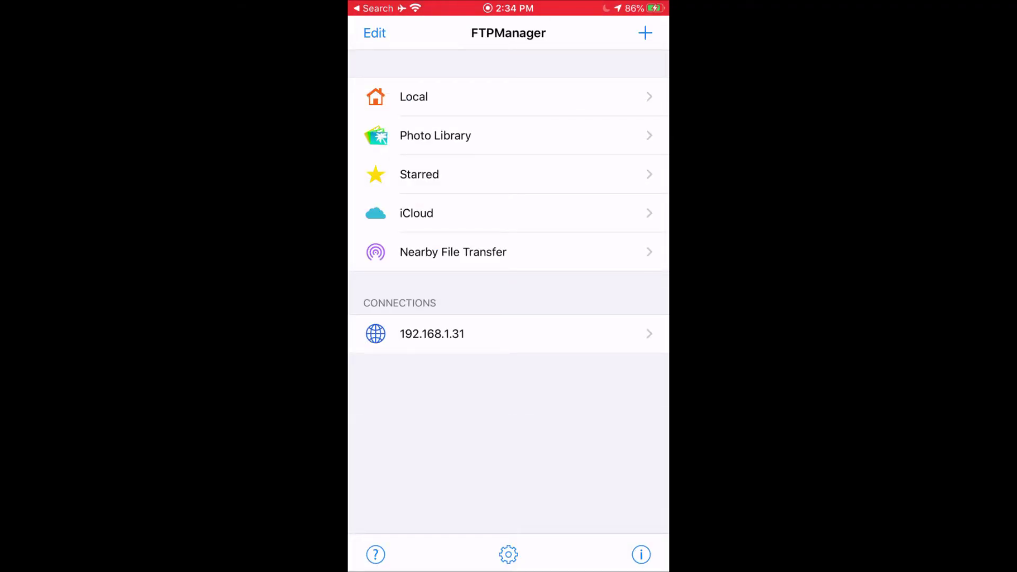
Connect to 192.168.1.31 and copy the LS7tXrowAQA= folder from Local Storage to the local On My iPhone folder.
left_click(431, 333)
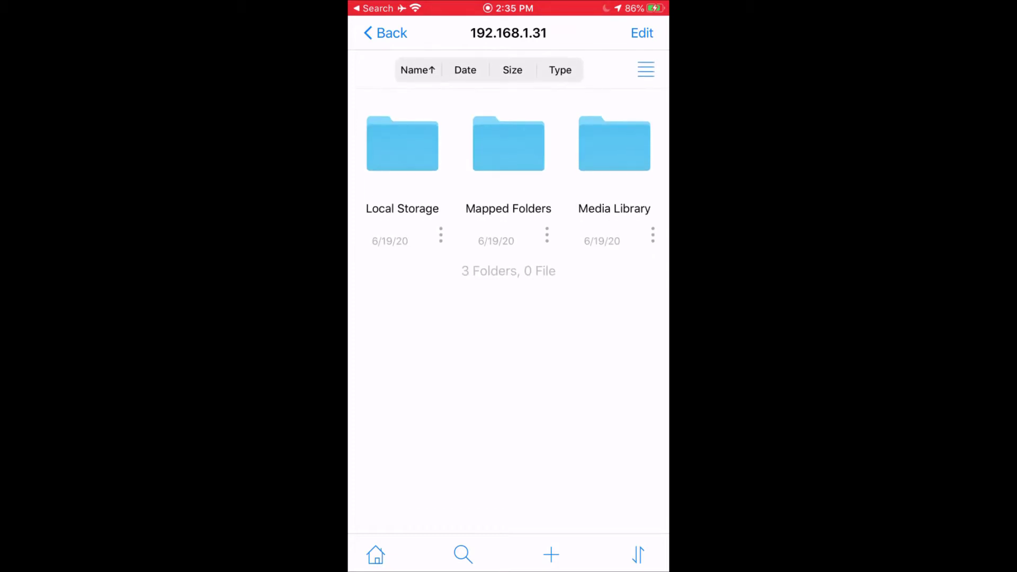
left_click(403, 154)
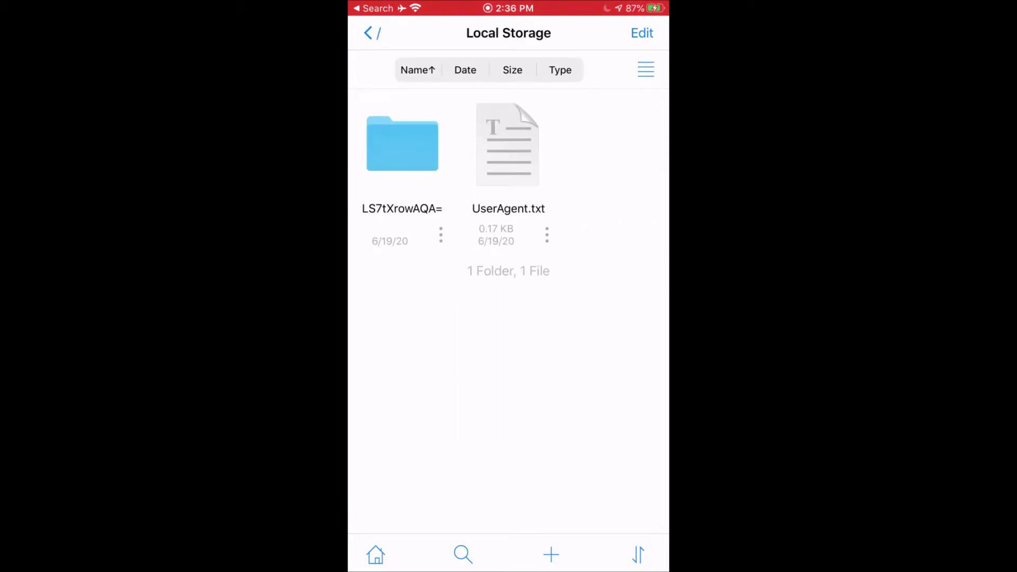
left_click(440, 235)
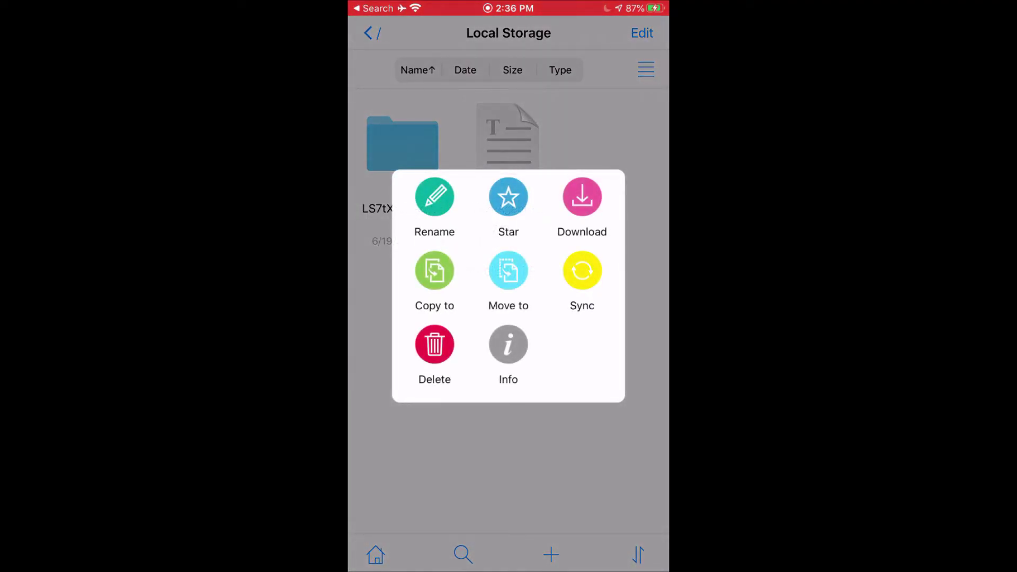
left_click(434, 270)
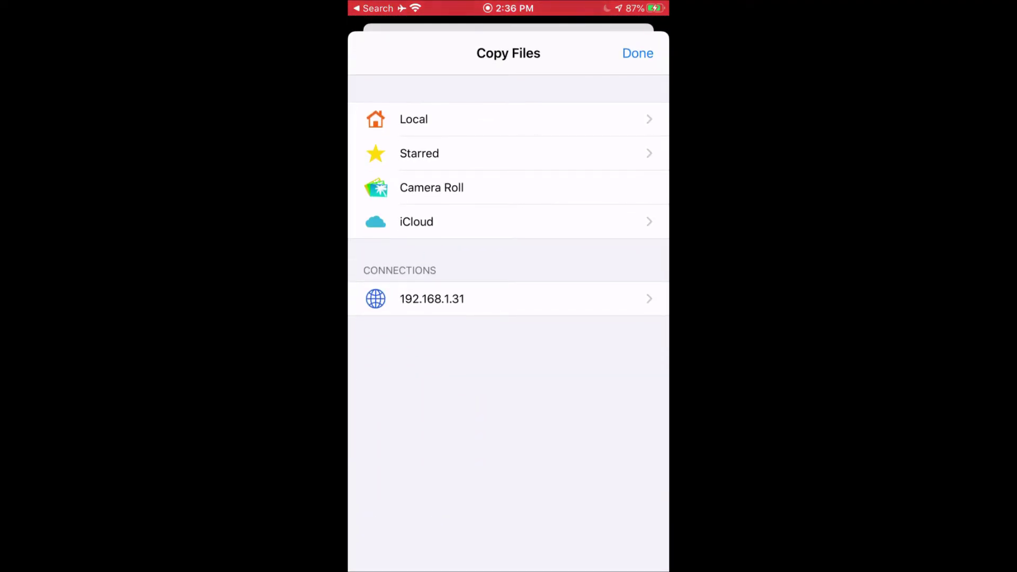
left_click(413, 119)
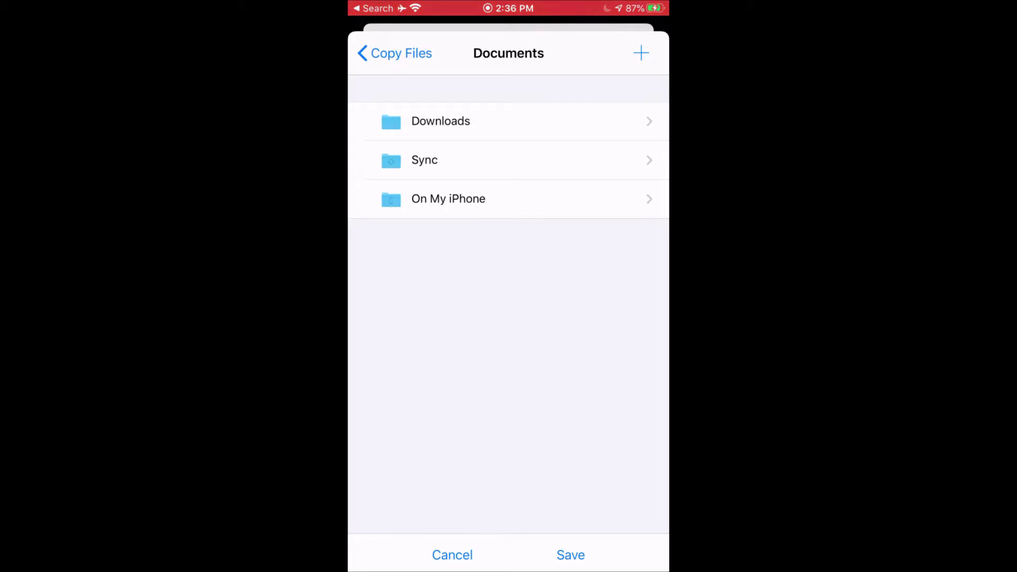
left_click(448, 199)
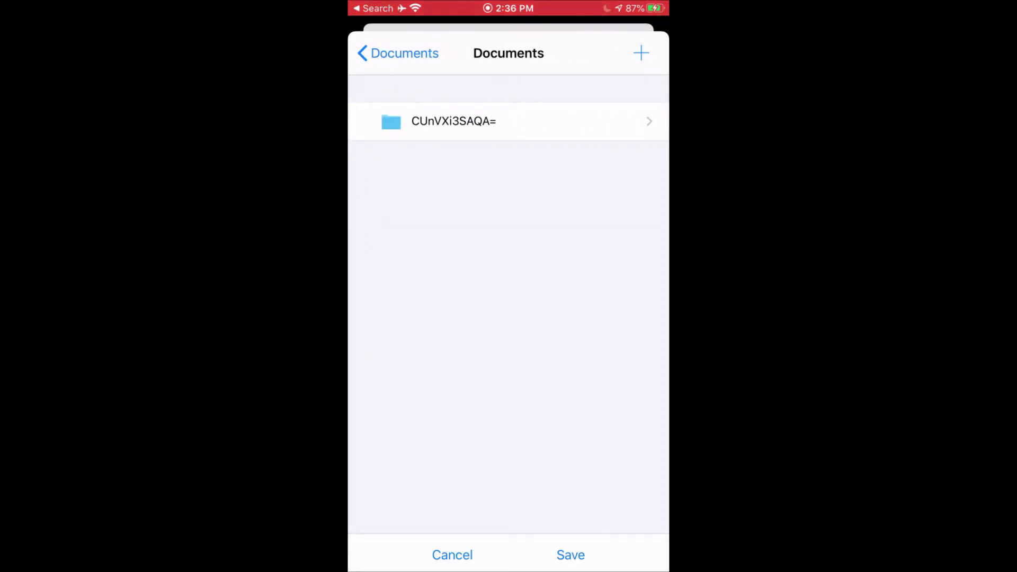
left_click(570, 554)
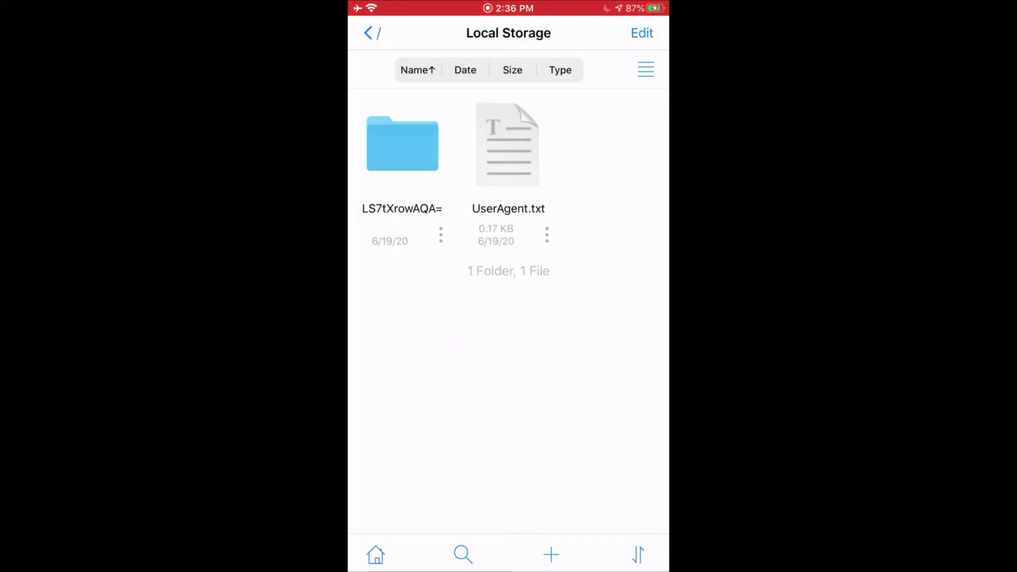
Switch to the Files app and copy the LS7tXrowAQA= folder from the FTPManager folder on the iPhone.
key("super")
left_click(398, 50)
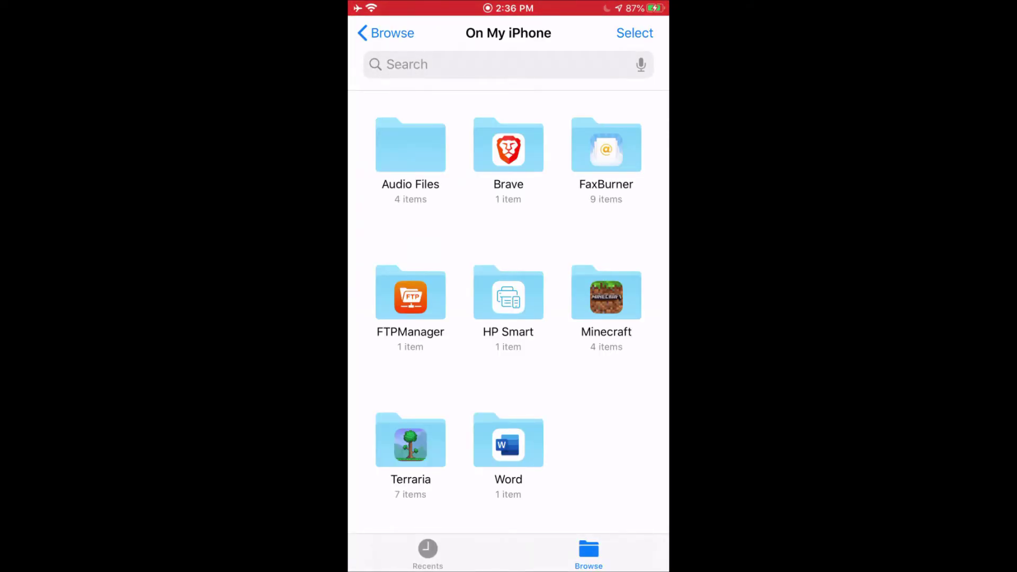
left_click(411, 294)
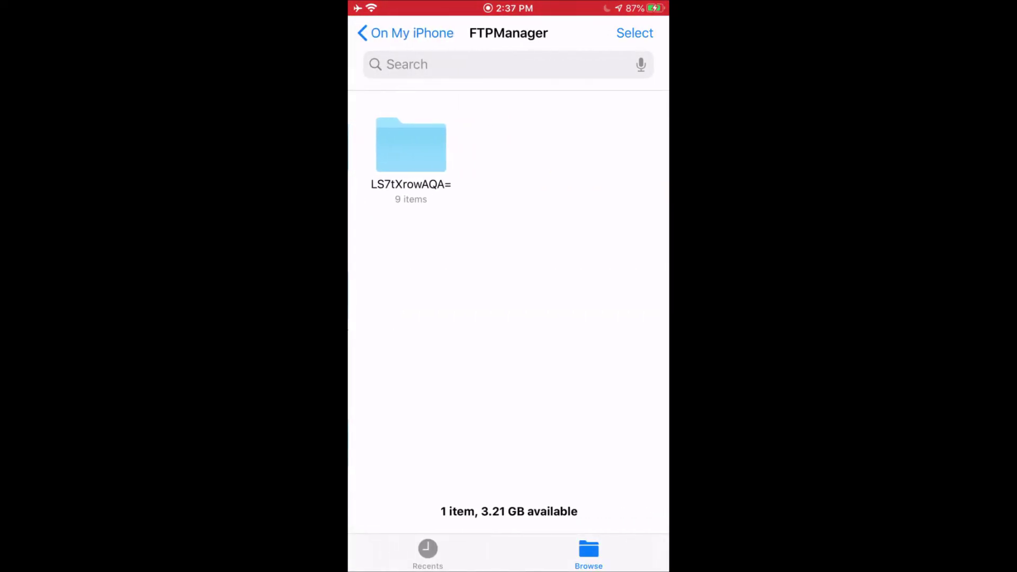
left_click(411, 144)
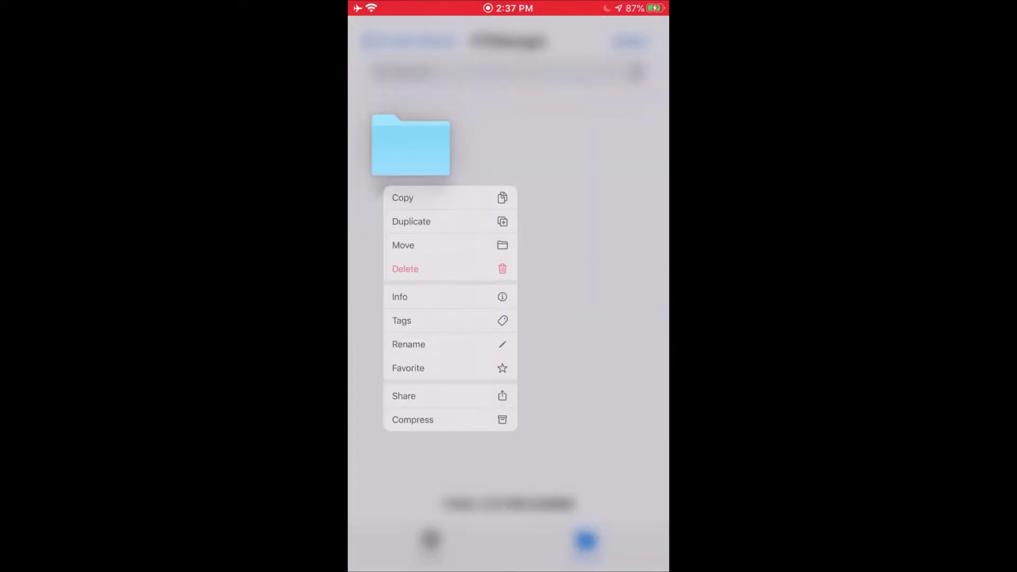
left_click(406, 422)
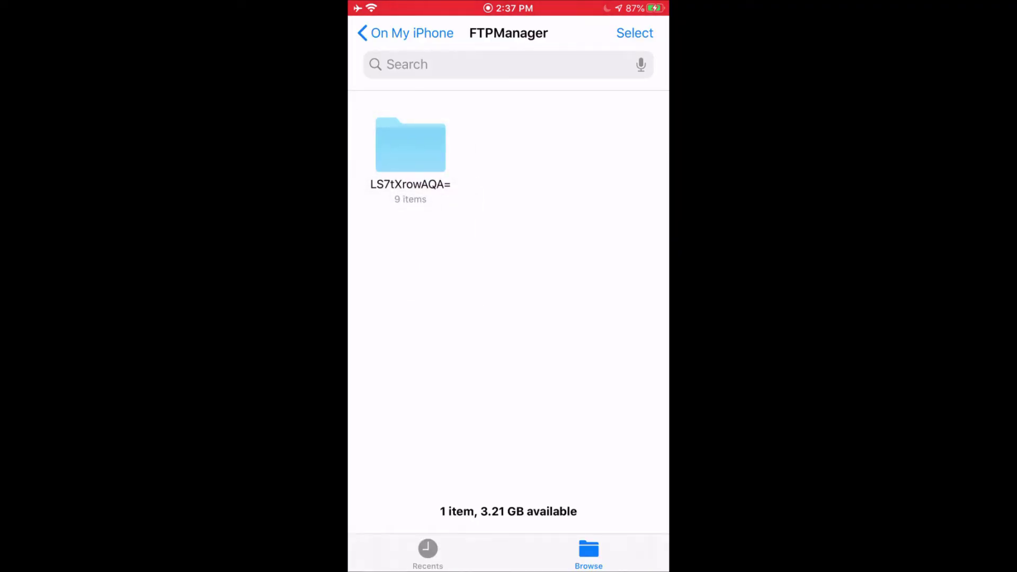
Paste the copied world folder into Minecraft's games/com.mojang/minecraftWorlds folder on the iPhone.
left_click(405, 33)
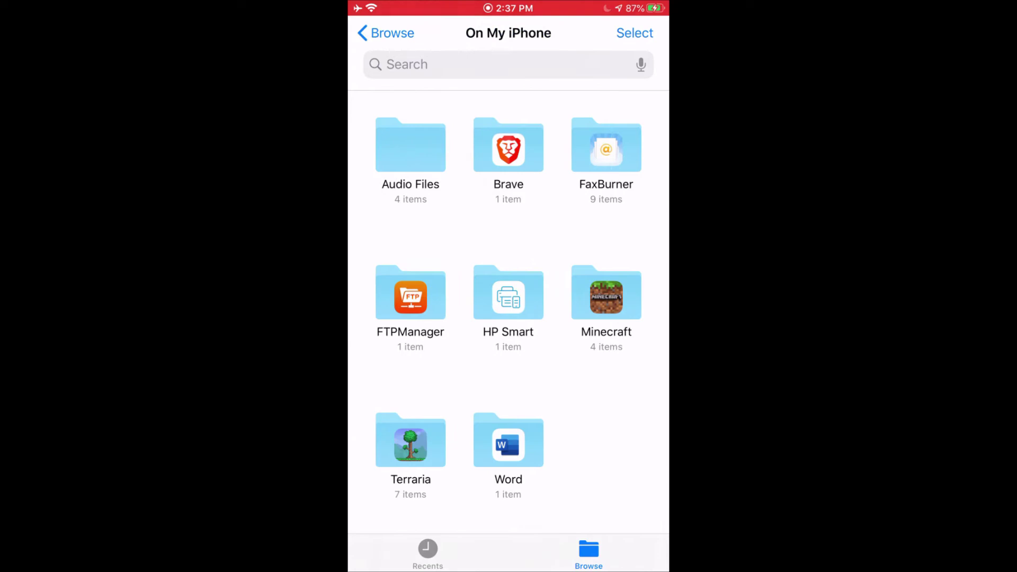
left_click(606, 297)
left_click(411, 145)
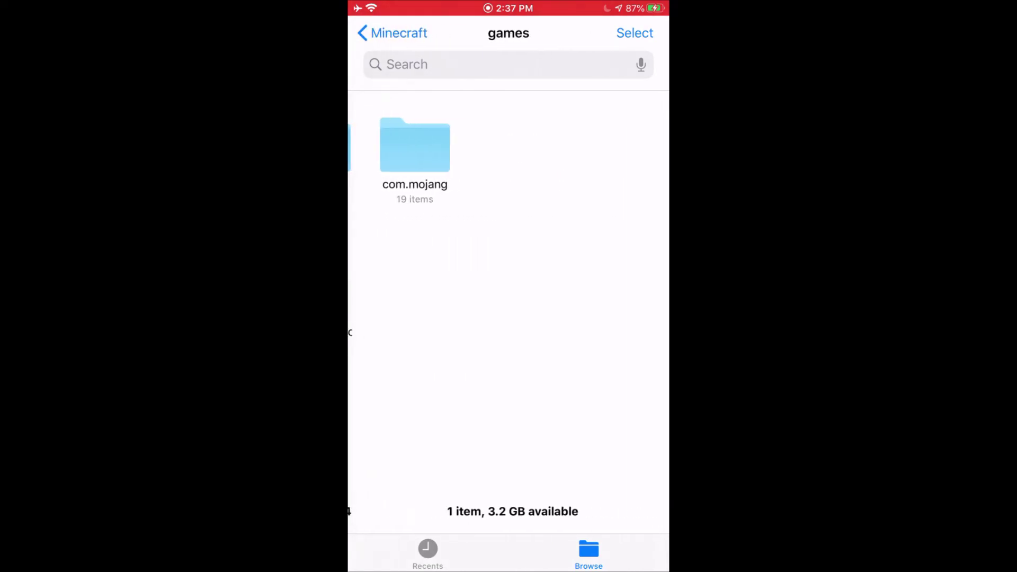
left_click(414, 144)
scroll(508, 318, "down", 2)
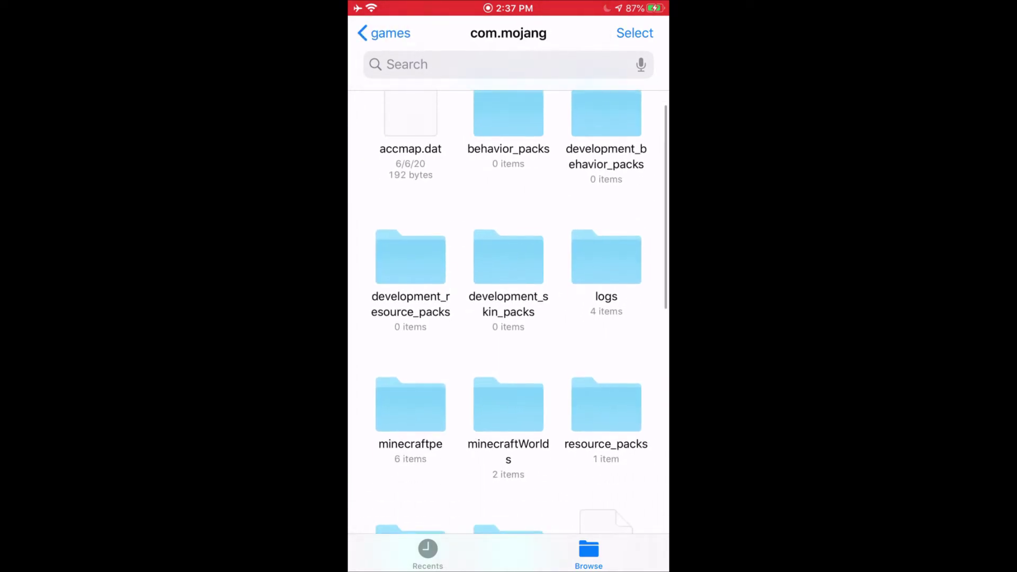
left_click(508, 405)
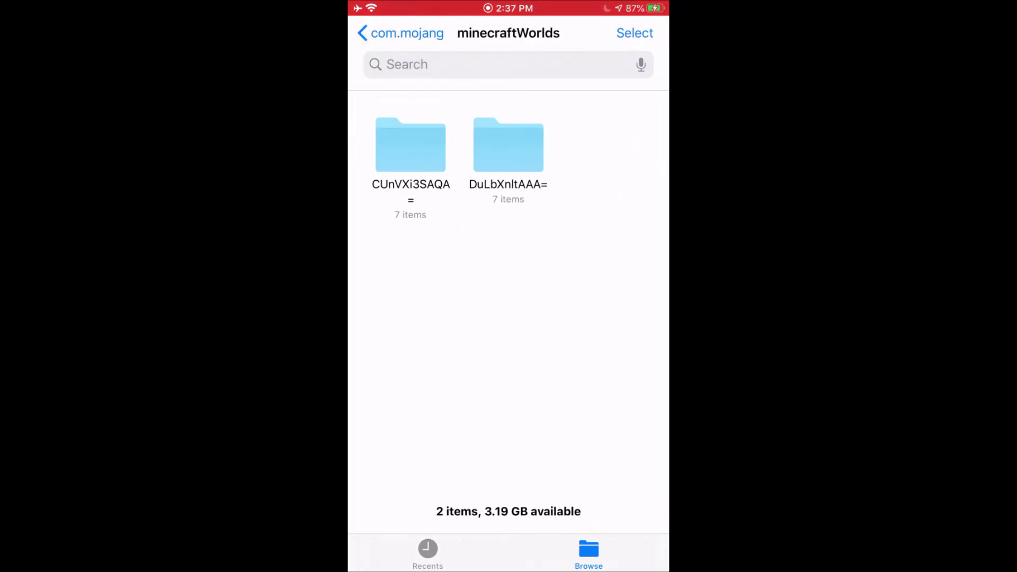
left_click(557, 304)
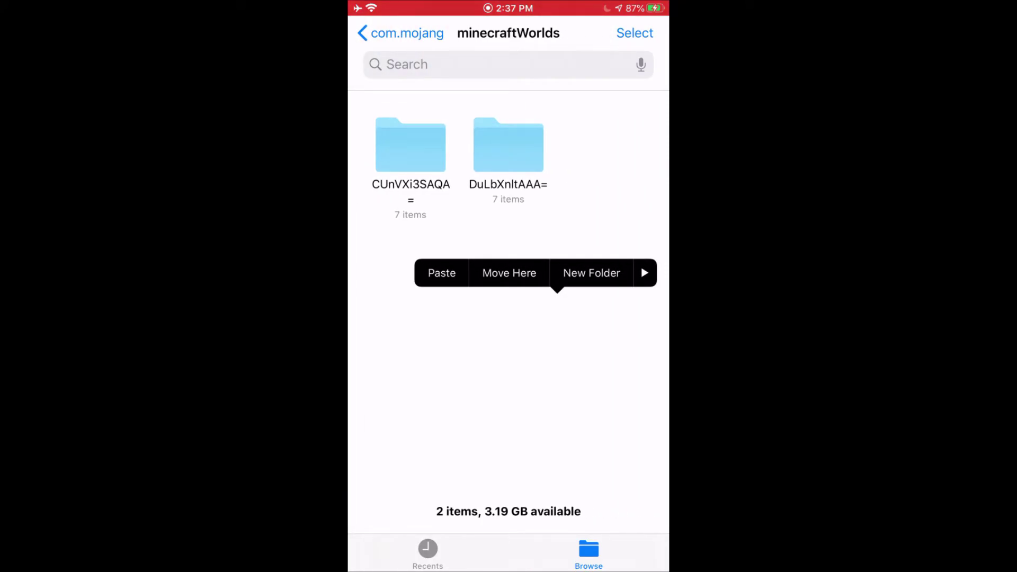
left_click(441, 272)
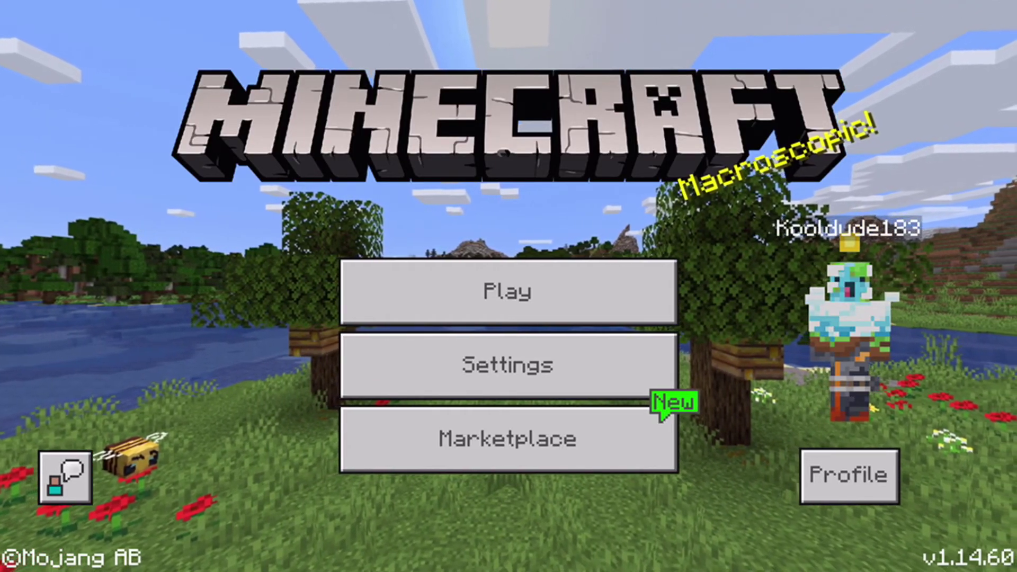
In Minecraft, open the list of playable worlds and look for the transferred world.
key("Return")
scroll(507, 317, "down", 3)
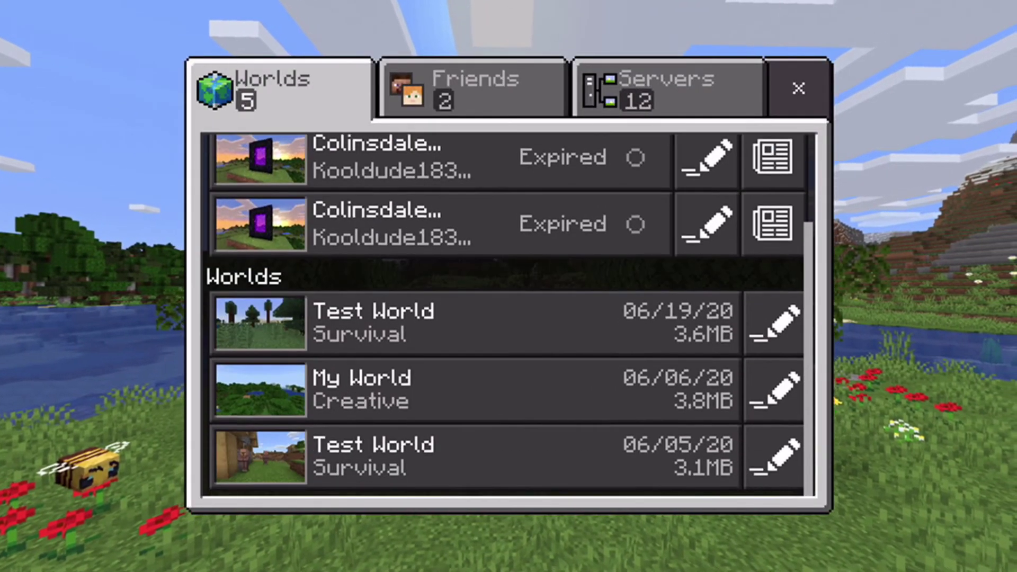